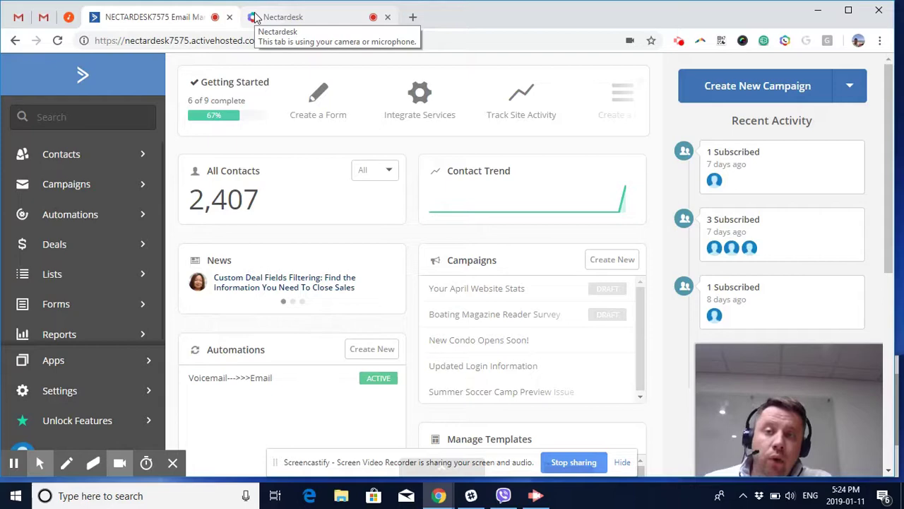
# - Review the Voicemail--->>>Email automation, then open the full 2,407-contact list
pyautogui.click(279, 17)
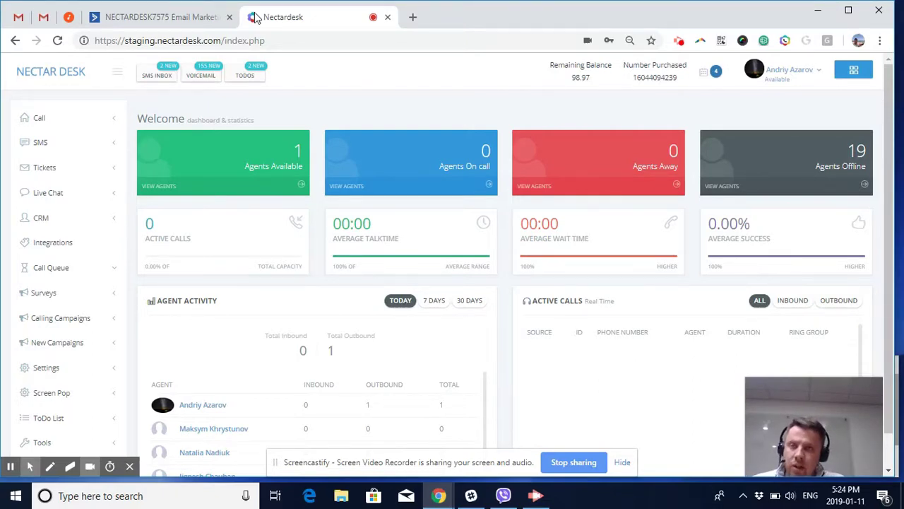
pyautogui.click(196, 19)
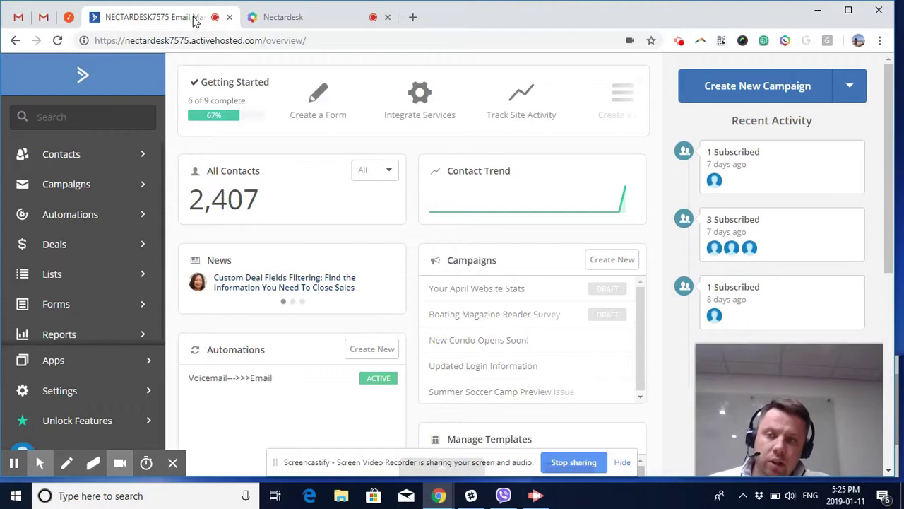
pyautogui.click(78, 216)
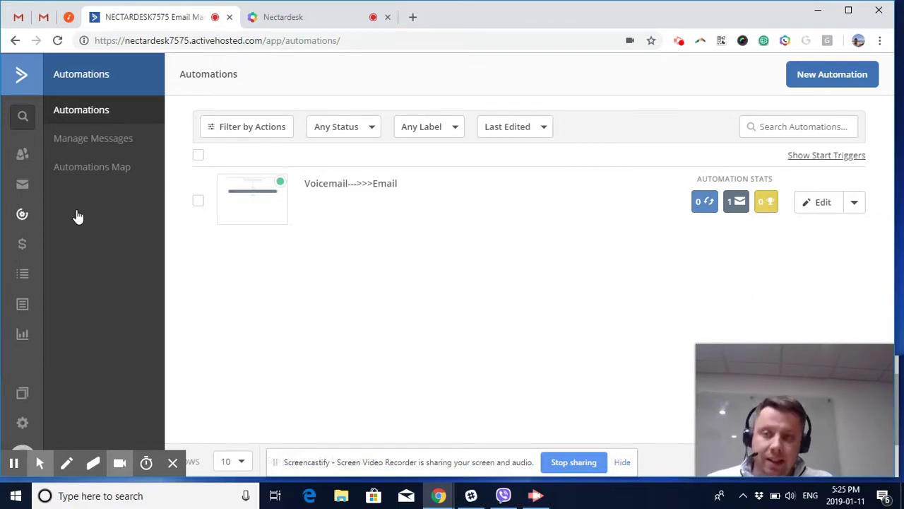
pyautogui.click(22, 157)
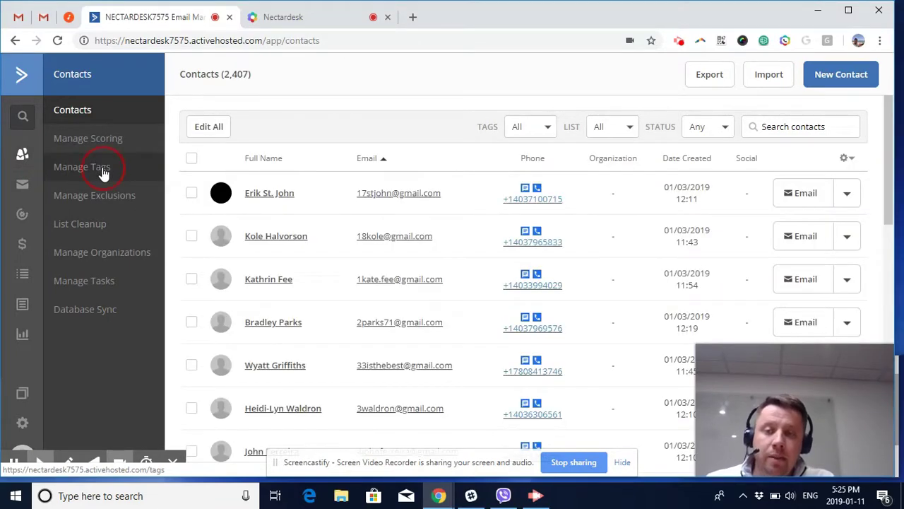
# - Open Manage Tags and scroll the 9 tags down to Voicemail
pyautogui.click(103, 169)
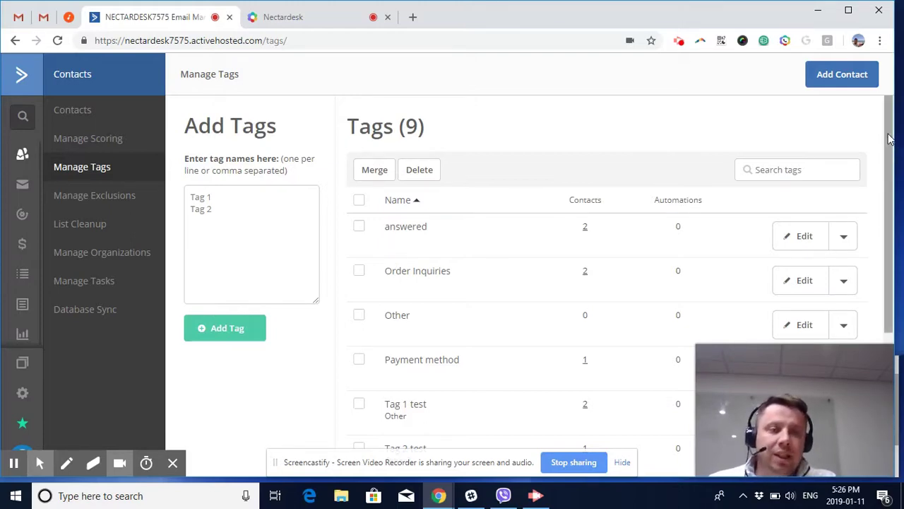
pyautogui.scroll(-2, 894, 145)
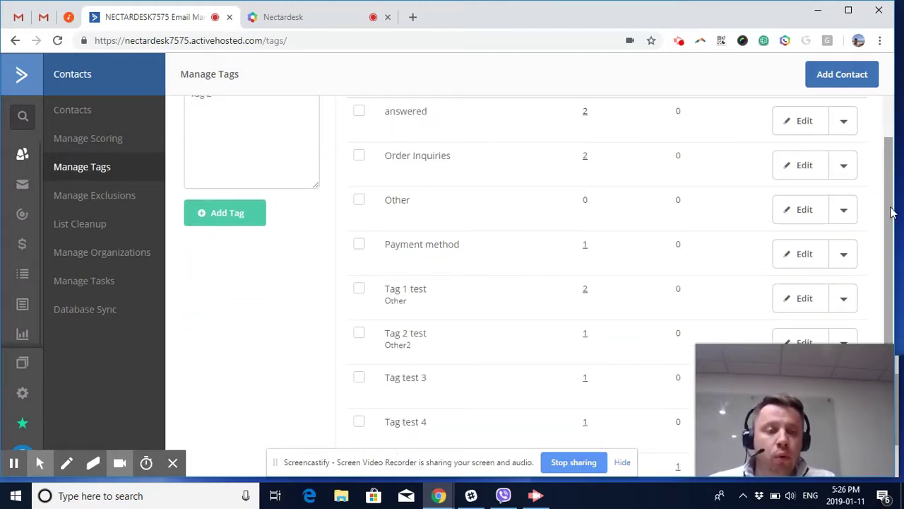
pyautogui.moveTo(892, 212); pyautogui.dragTo(884, 257)
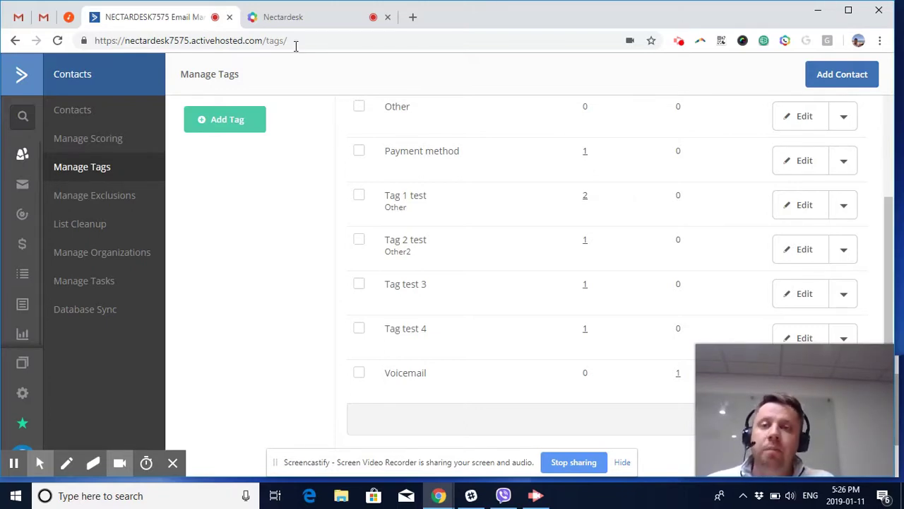
# - In NectarDesk, open the Dispositions settings and scroll down to the Voicemail code
pyautogui.click(299, 18)
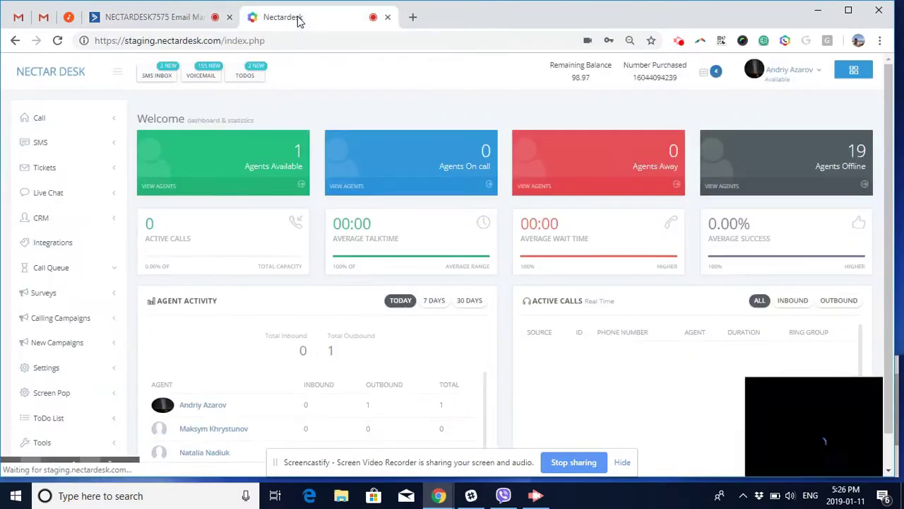
pyautogui.click(58, 373)
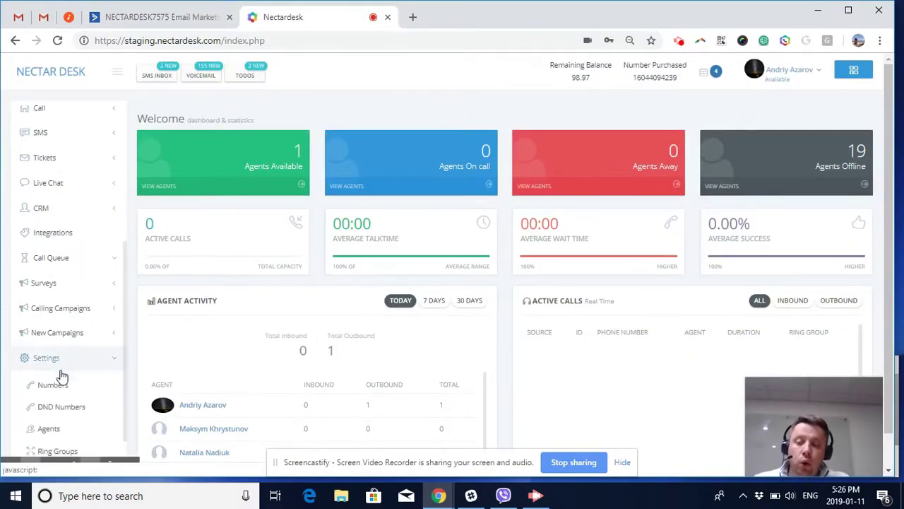
pyautogui.click(64, 342)
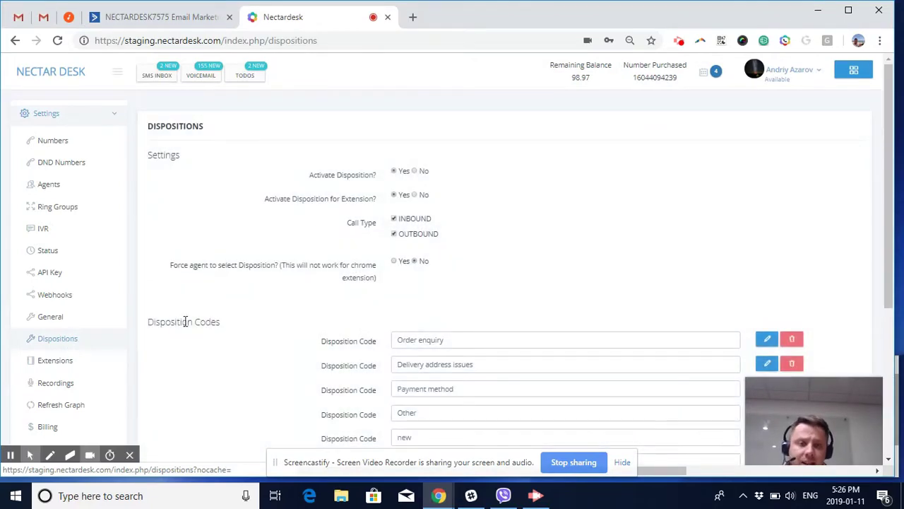
pyautogui.moveTo(890, 126); pyautogui.dragTo(887, 251)
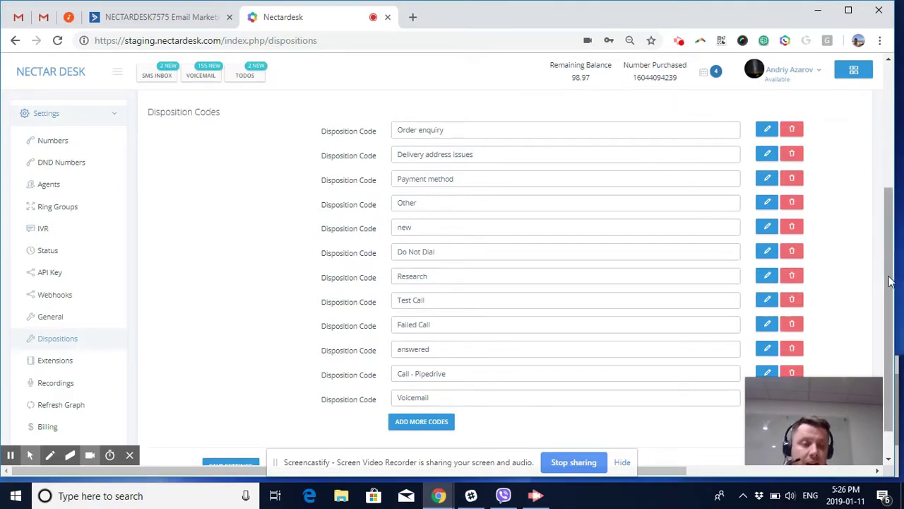
pyautogui.moveTo(885, 277); pyautogui.dragTo(886, 328)
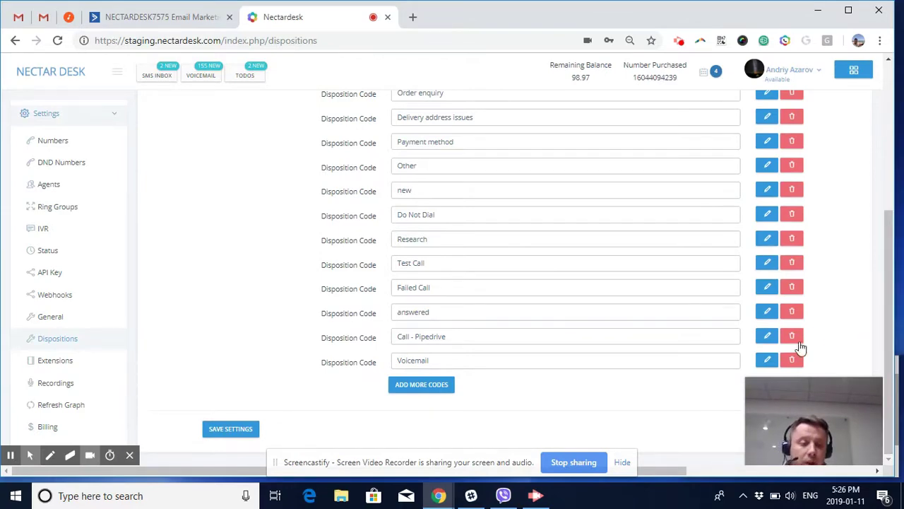
# - Confirm the Voicemail disposition's attached ActiveCampaign tag is Voicemail, then return to the dashboard
pyautogui.click(767, 365)
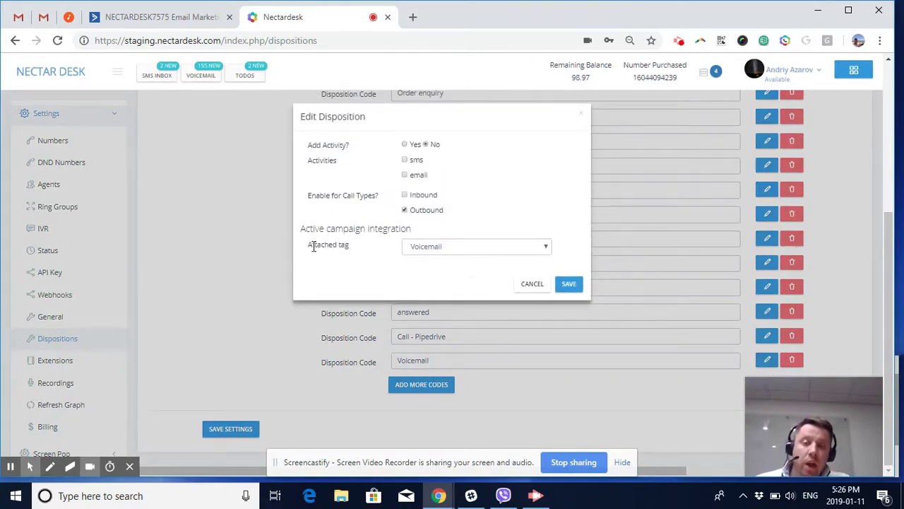
pyautogui.moveTo(302, 230); pyautogui.dragTo(409, 230)
pyautogui.tripleClick(330, 245)
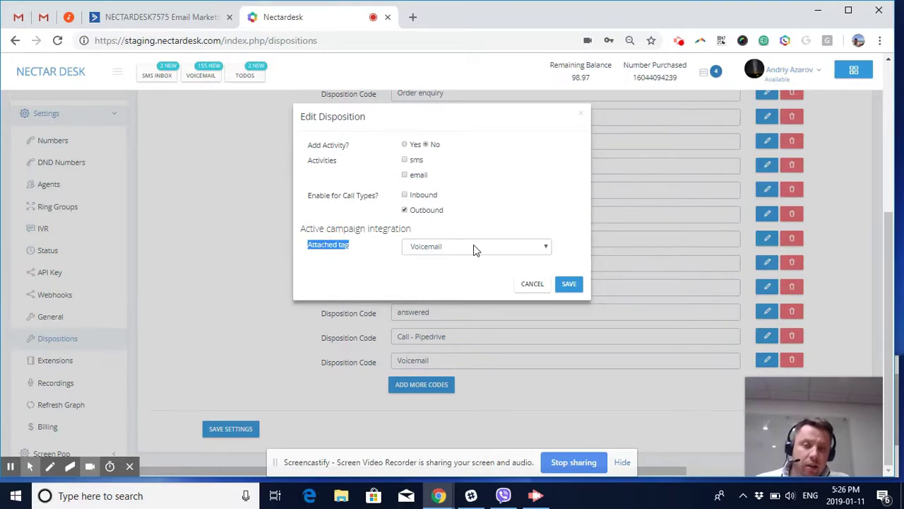
pyautogui.click(541, 249)
pyautogui.click(542, 248)
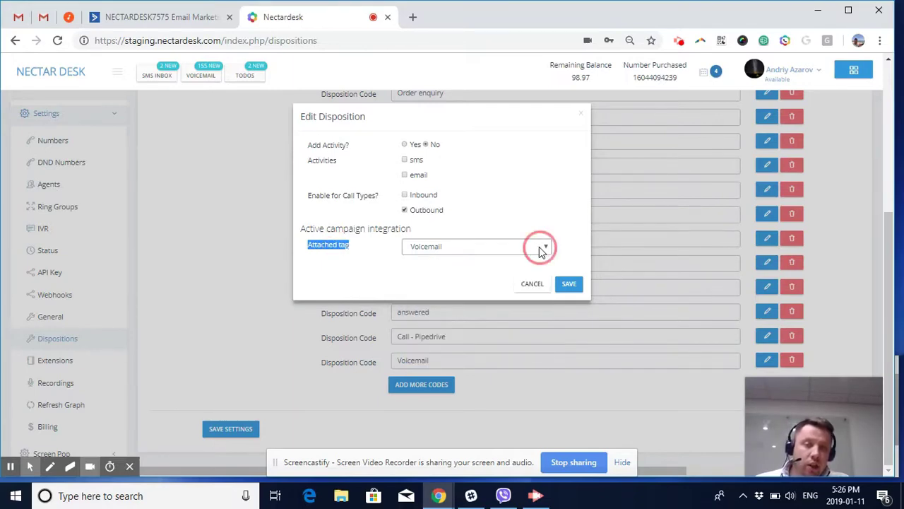
pyautogui.click(538, 284)
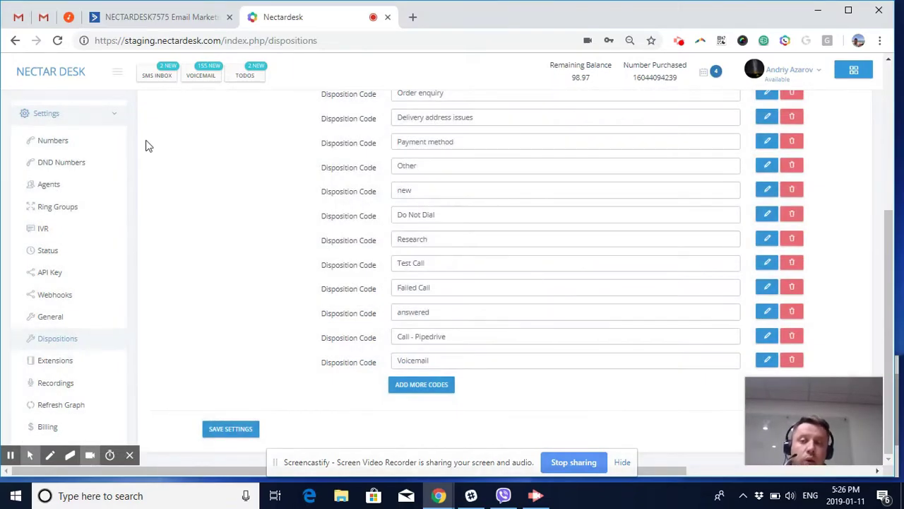
pyautogui.click(48, 75)
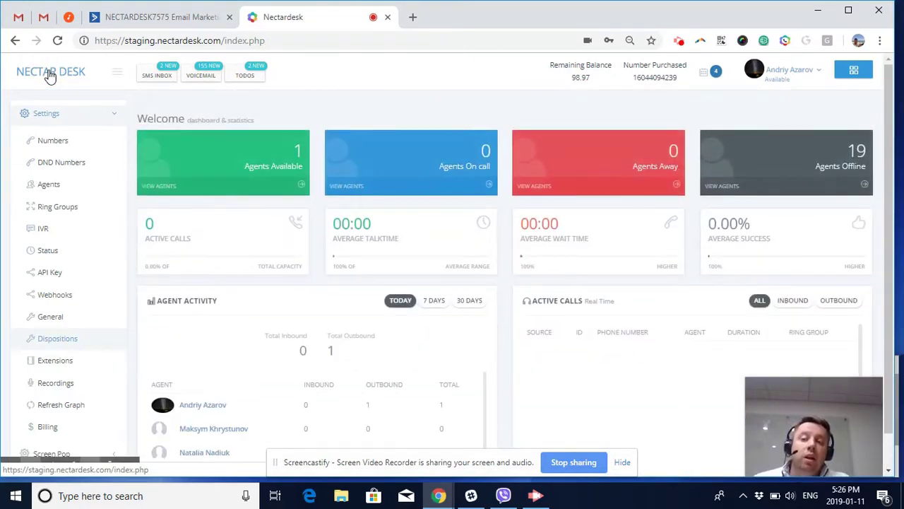
# - Inspect the Voicemail--->>>Email workflow's tag trigger and email step, then open the 2,407-contact list
pyautogui.click(155, 21)
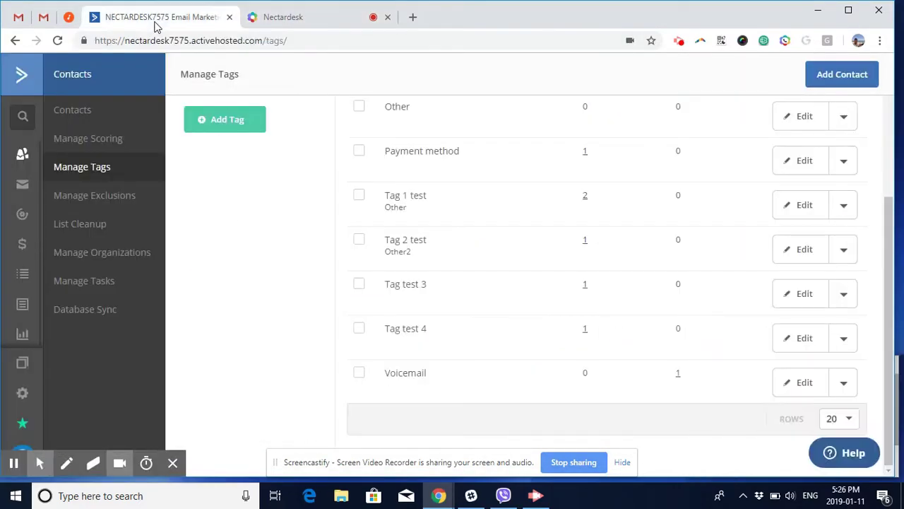
pyautogui.click(24, 224)
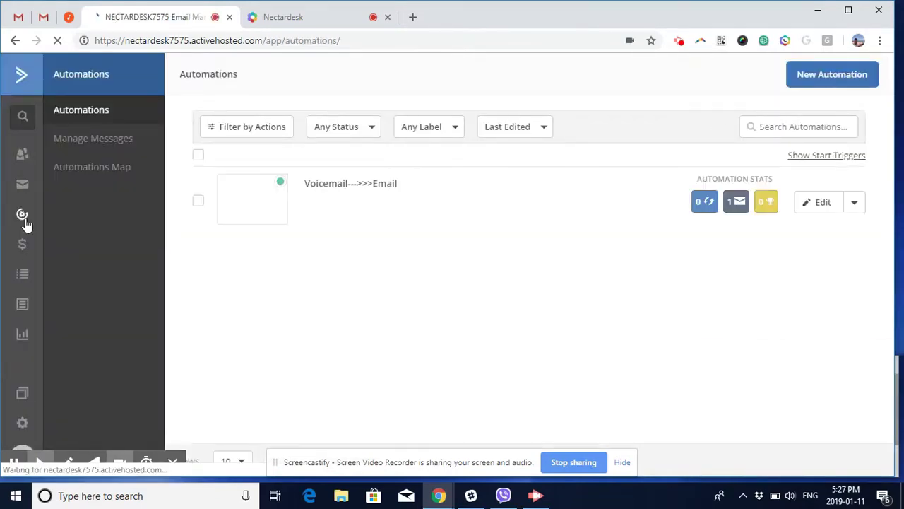
pyautogui.click(343, 185)
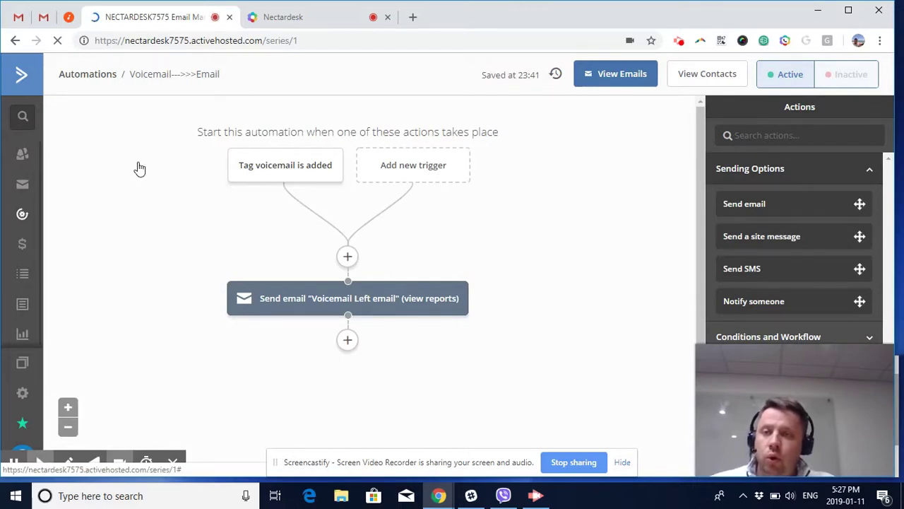
pyautogui.click(24, 156)
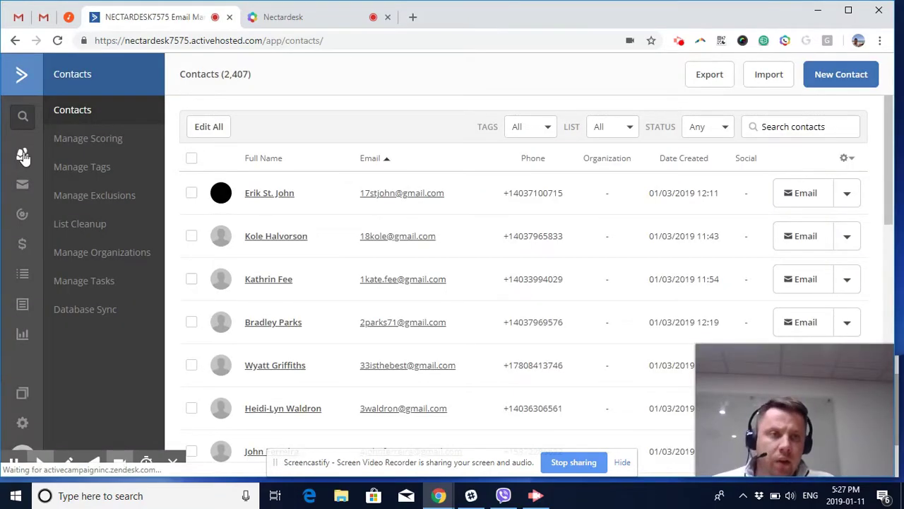
# - Search contacts for the test phone number and call the single match through Nectar Desk
pyautogui.click(797, 131)
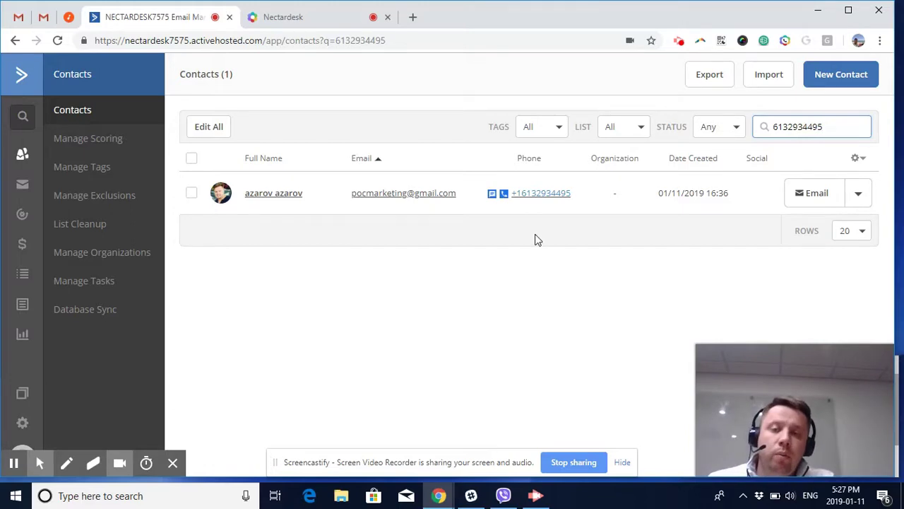
pyautogui.click(545, 202)
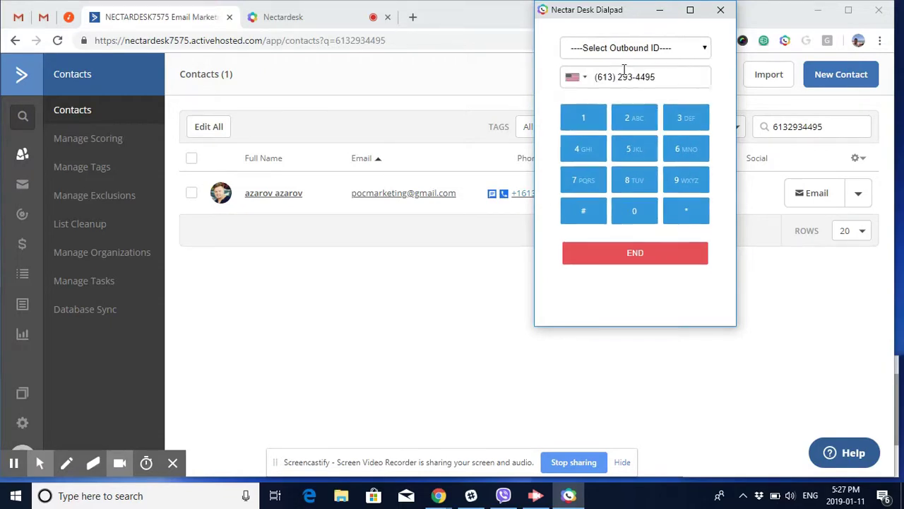
# - Hang up the test call and save it with the Voicemail disposition code
pyautogui.moveTo(626, 12); pyautogui.dragTo(644, 73)
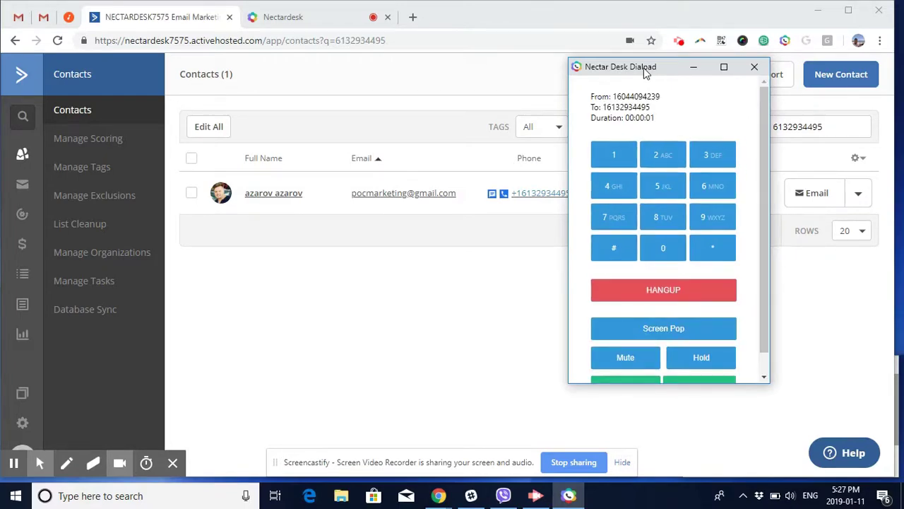
pyautogui.click(663, 288)
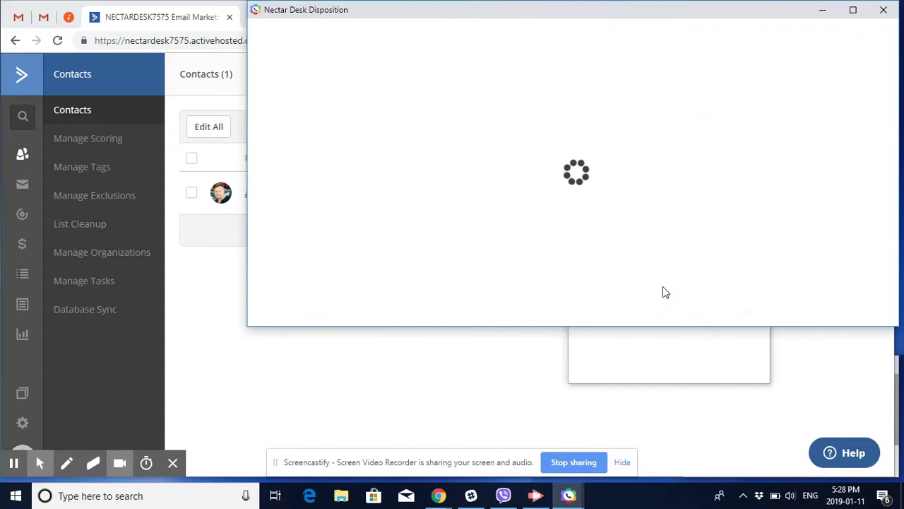
pyautogui.moveTo(652, 14); pyautogui.dragTo(543, 92)
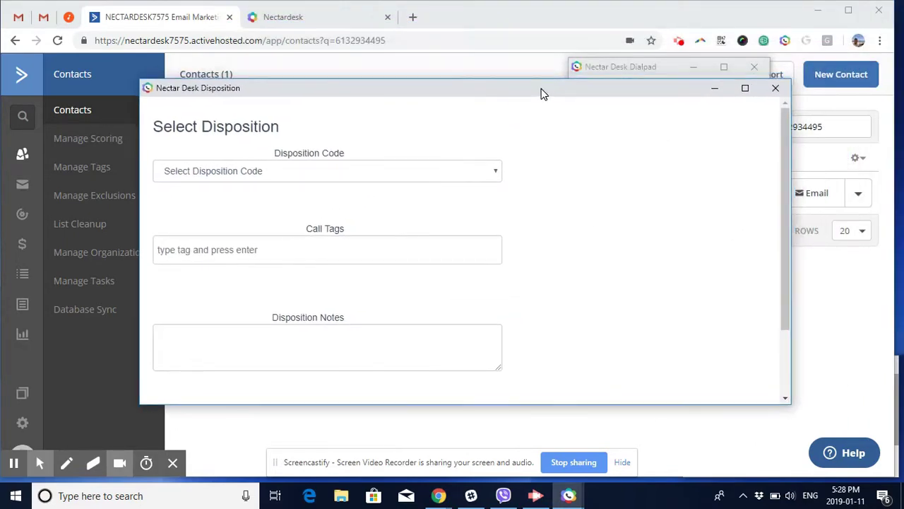
pyautogui.click(485, 178)
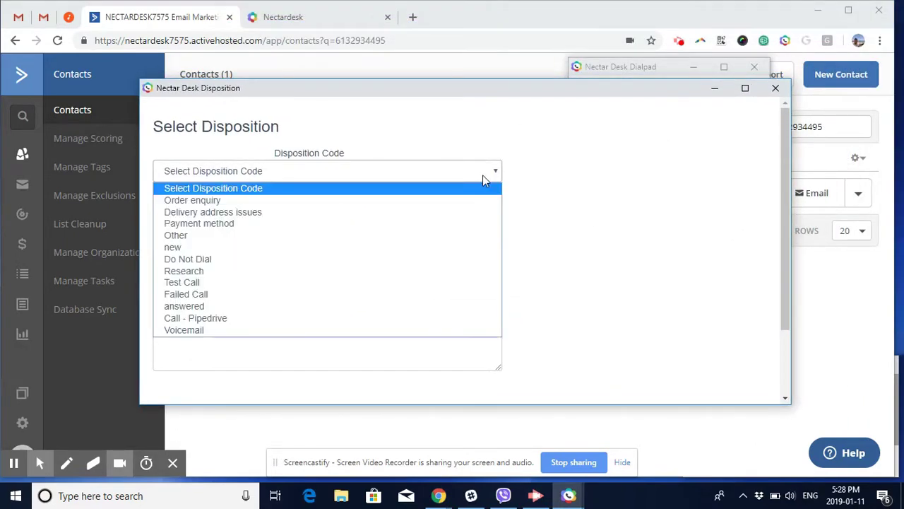
pyautogui.click(401, 329)
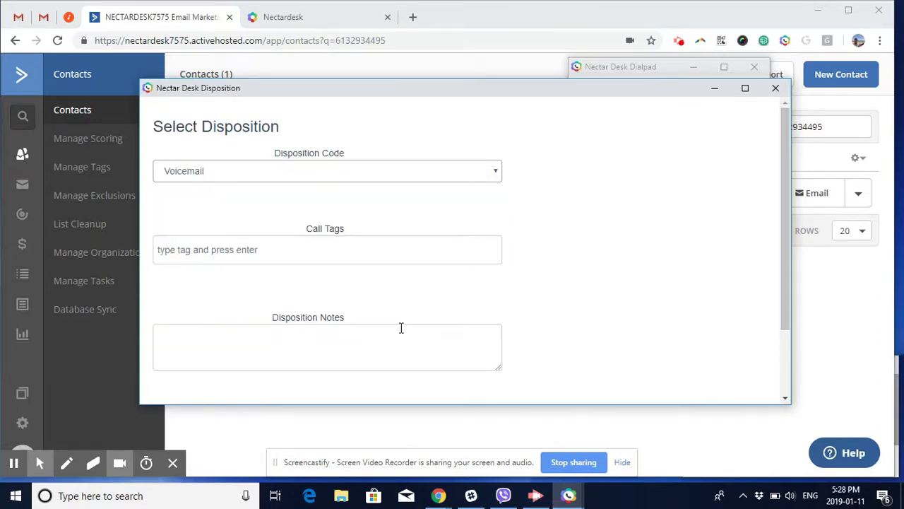
pyautogui.click(373, 357)
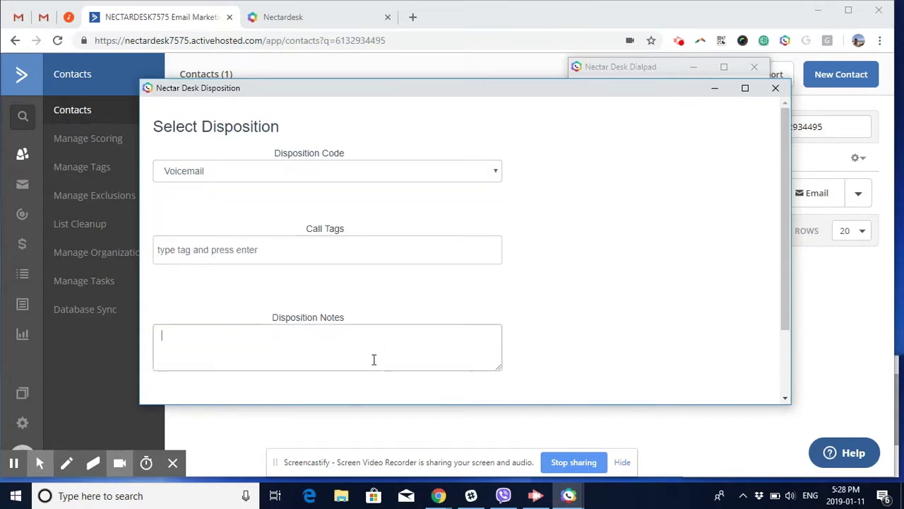
pyautogui.scroll(-2, 375, 364)
pyautogui.click(173, 357)
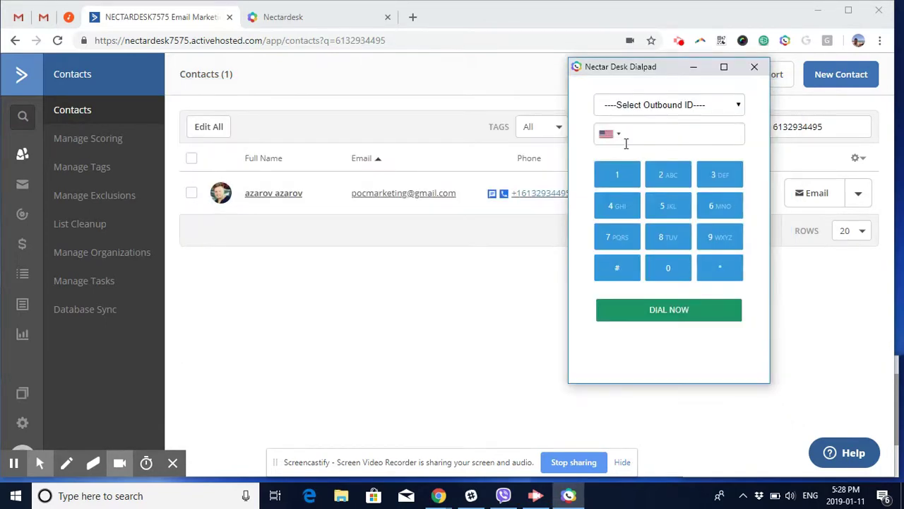
# - Close the dialpad, view the contact's Voicemail tag and completed automation, then go to Gmail
pyautogui.click(754, 69)
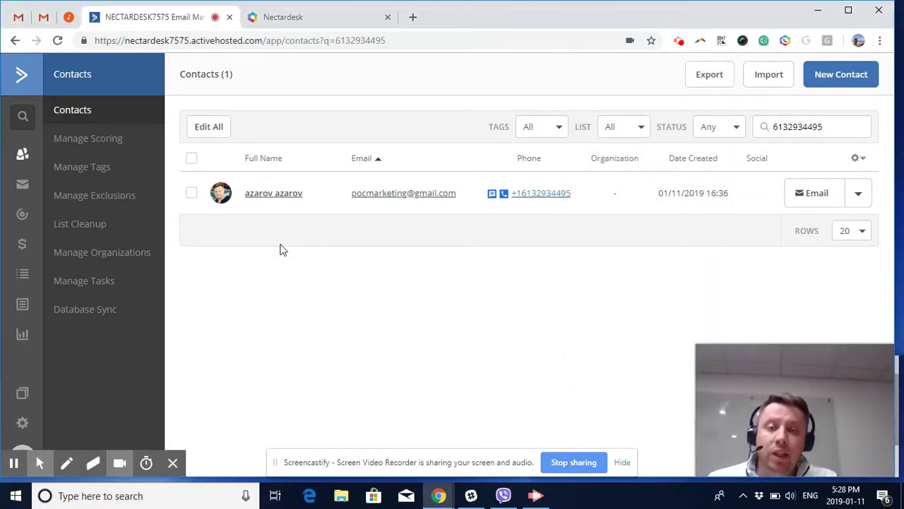
pyautogui.click(269, 193)
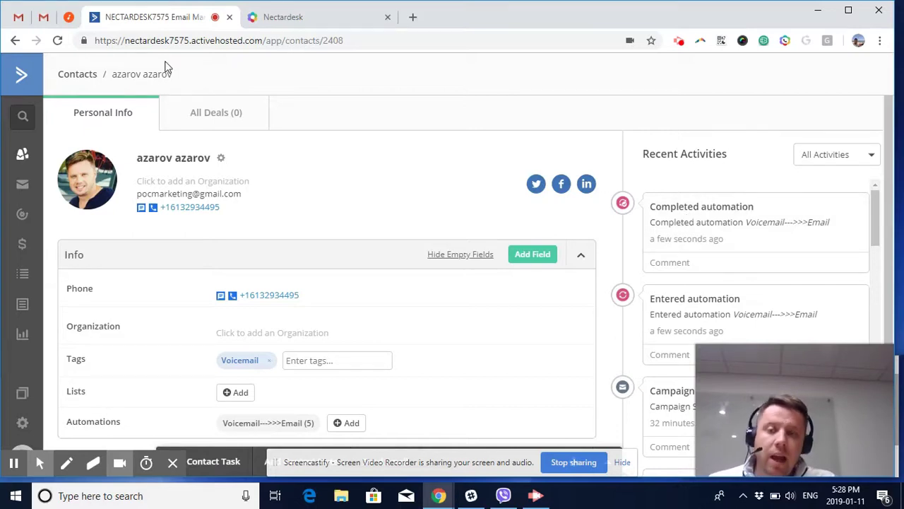
pyautogui.click(13, 19)
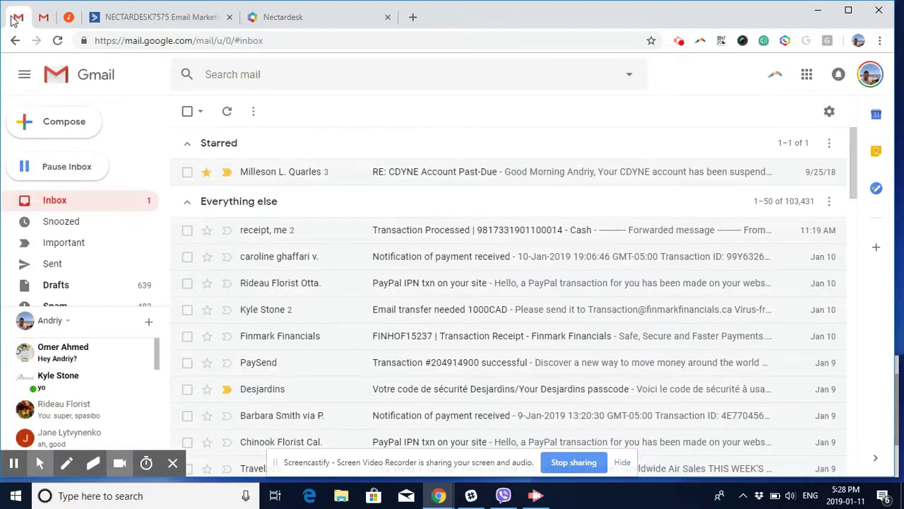
# - Refresh Gmail, read the 'Left you Voicemail. My offer is inside' email, then return to ActiveCampaign
pyautogui.click(226, 111)
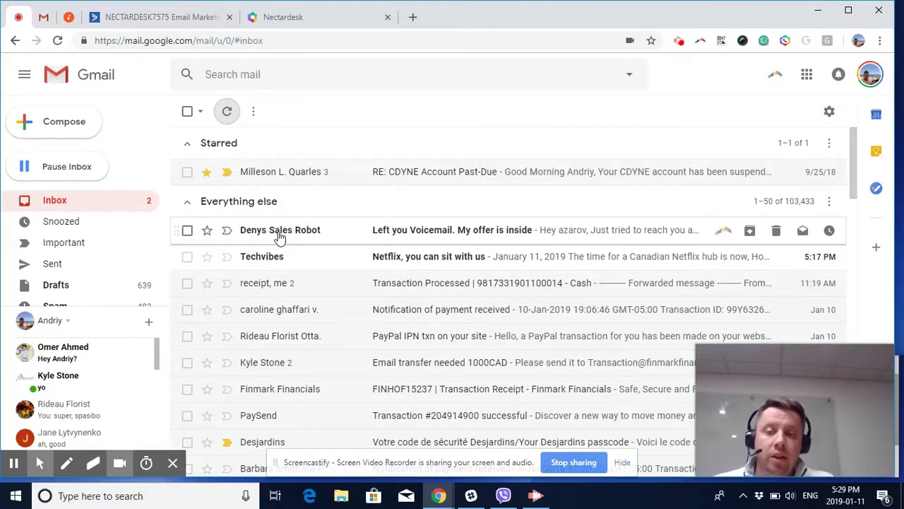
pyautogui.moveTo(315, 234)
pyautogui.click(403, 240)
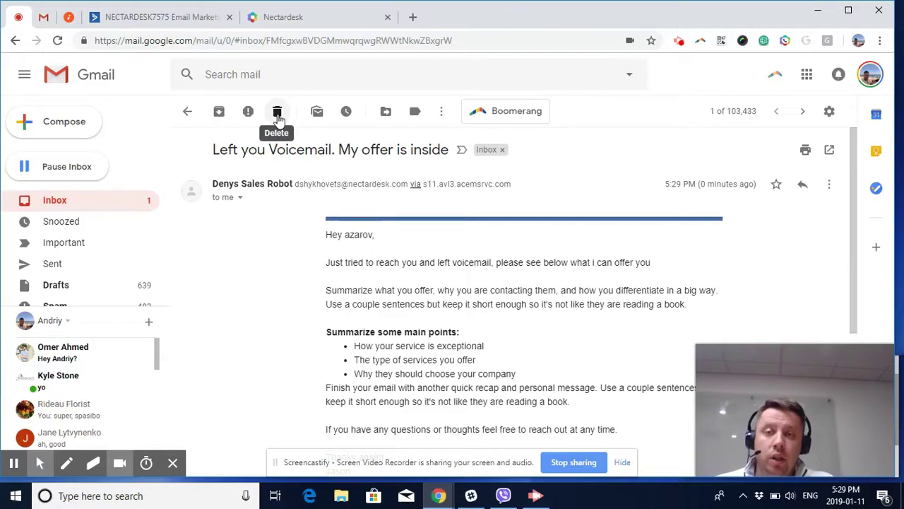
pyautogui.click(189, 17)
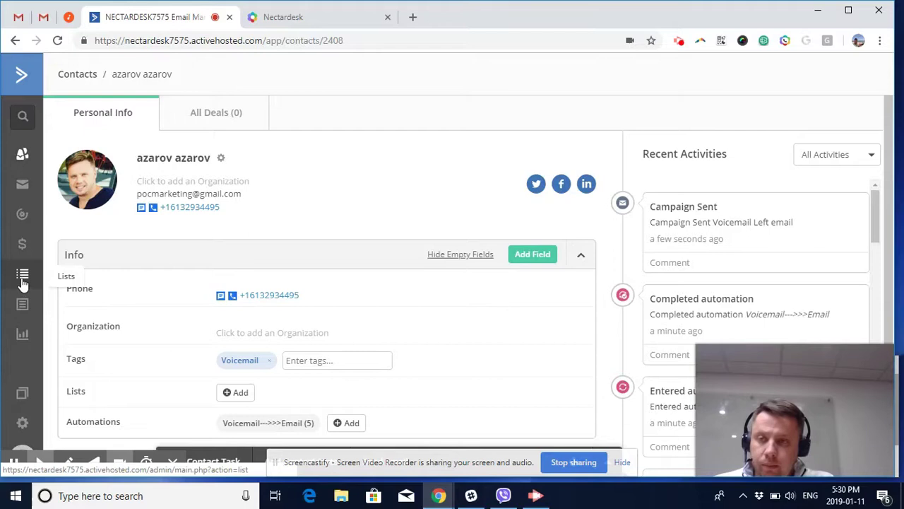
# - Open the Voicemail--->>>Email automation, which now shows 1 email sent, from the automations list
pyautogui.click(23, 216)
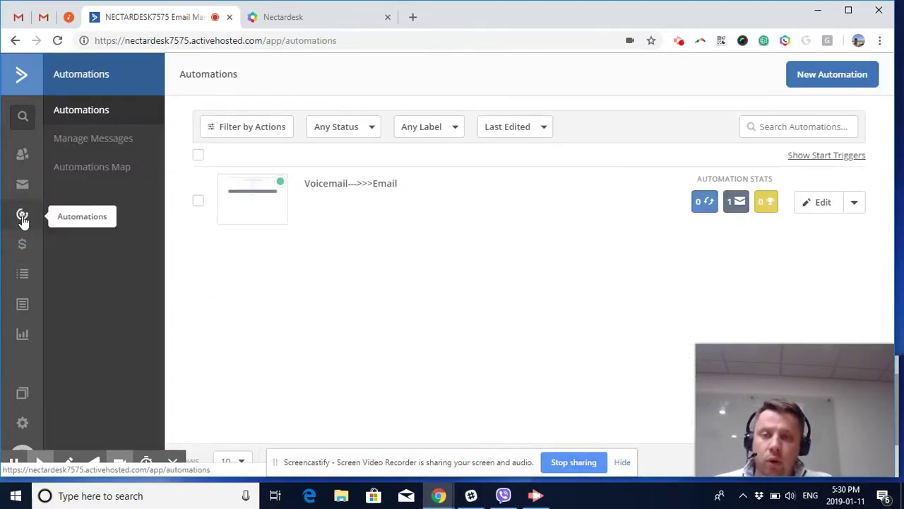
pyautogui.click(372, 184)
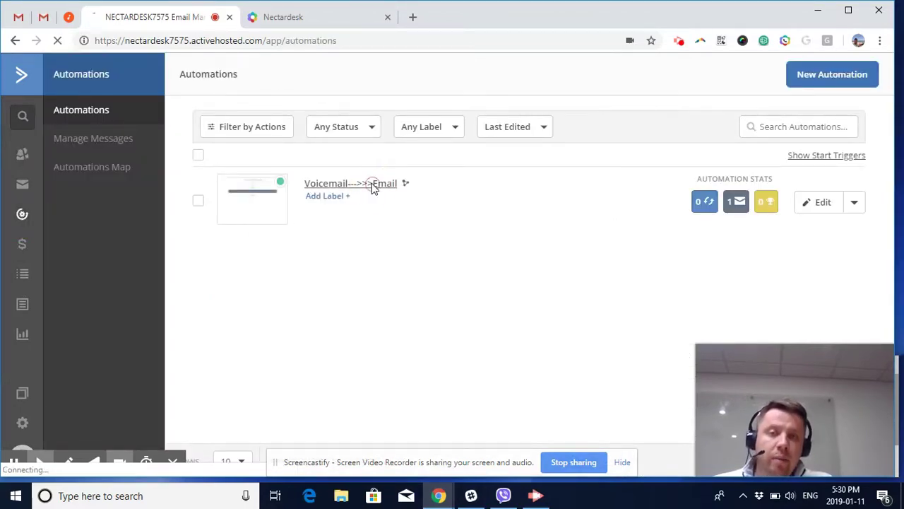